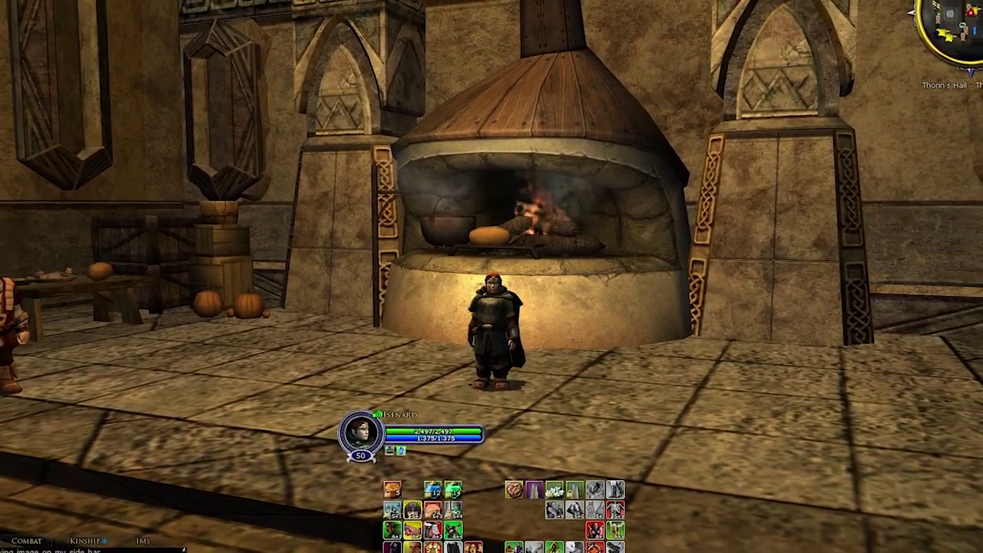
Toggle the visibility of the HugeBag inventory widget twice.
mouse_move(975, 353)
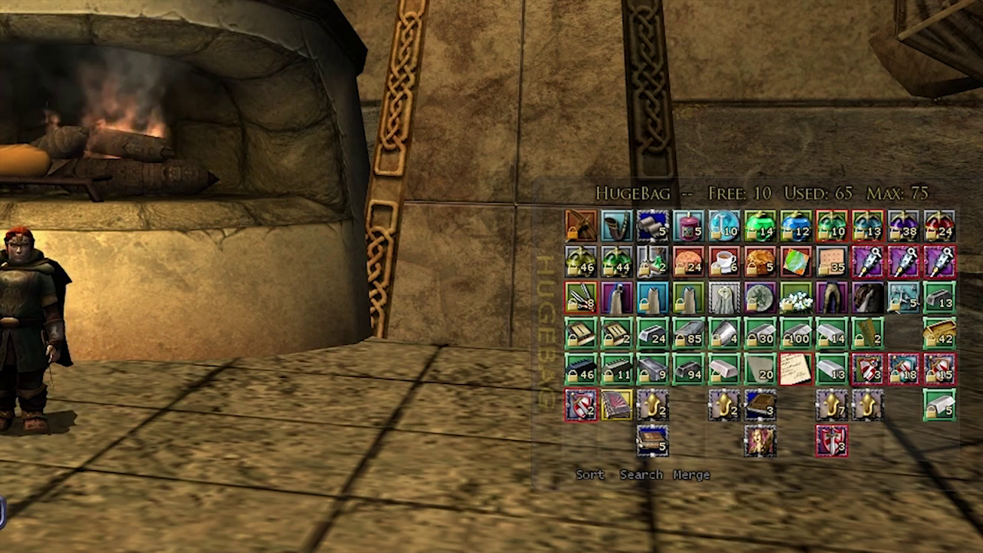
key("i")
key("i")
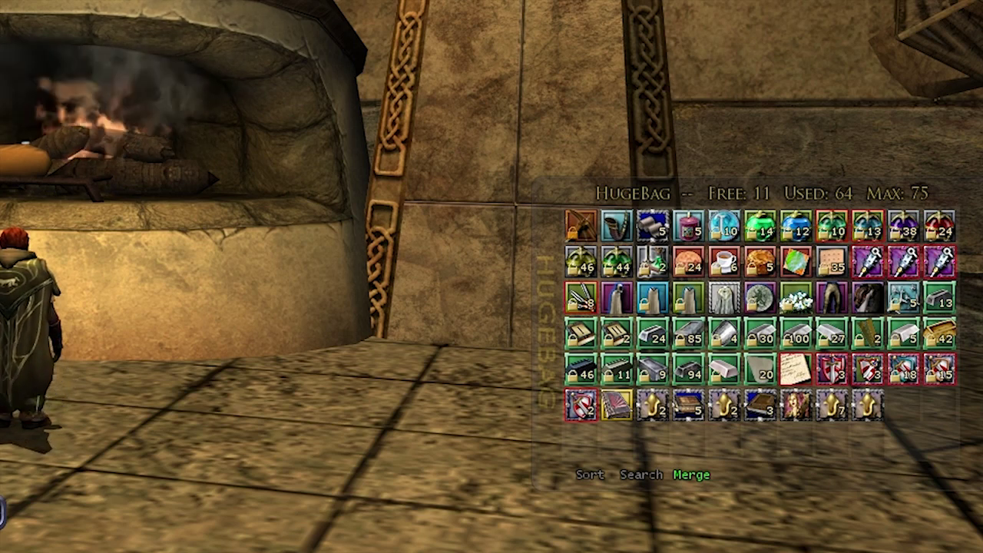
Search the bag's items for "elv" and then for "thist", and leave the search.
left_click(640, 475)
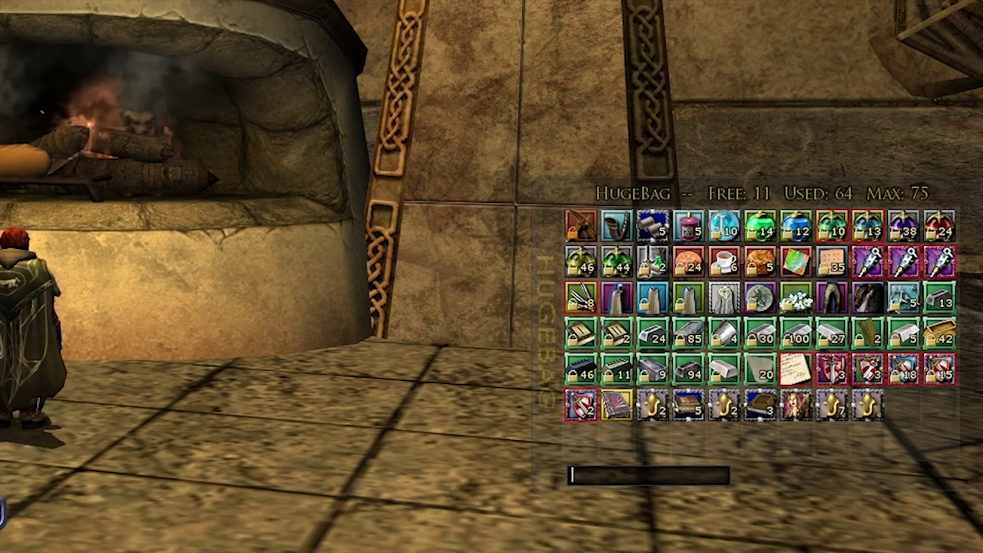
type("elv")
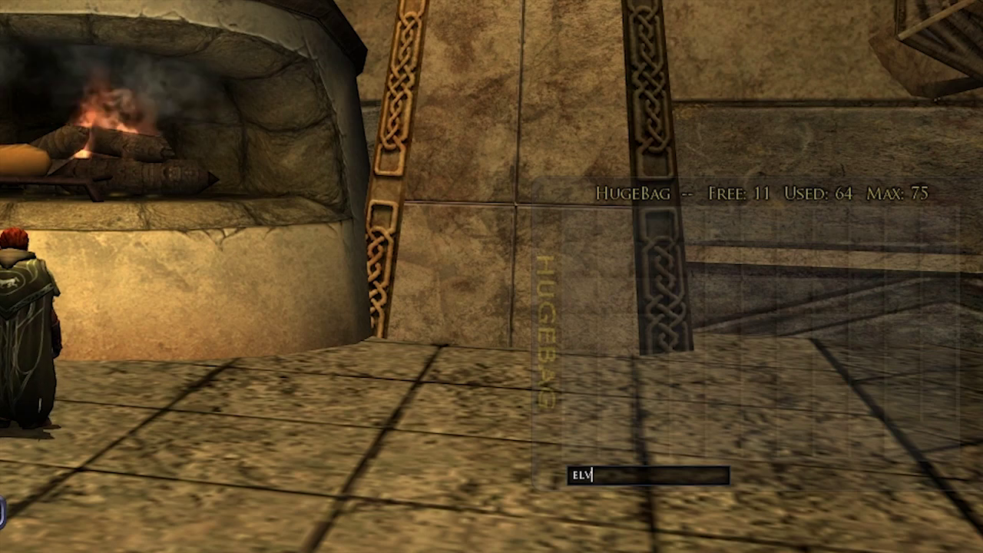
key("BackSpace")
key("BackSpace")
key("BackSpace")
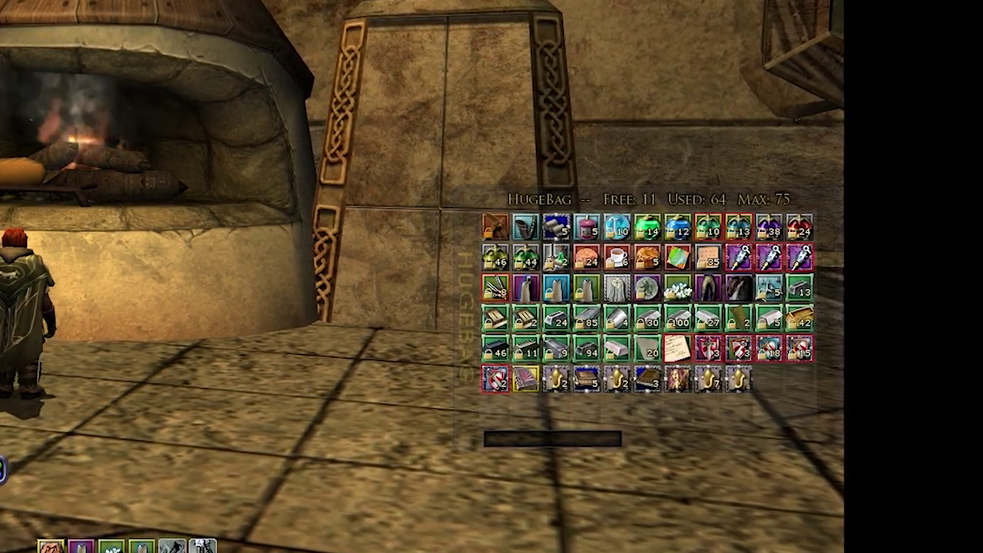
type("thist")
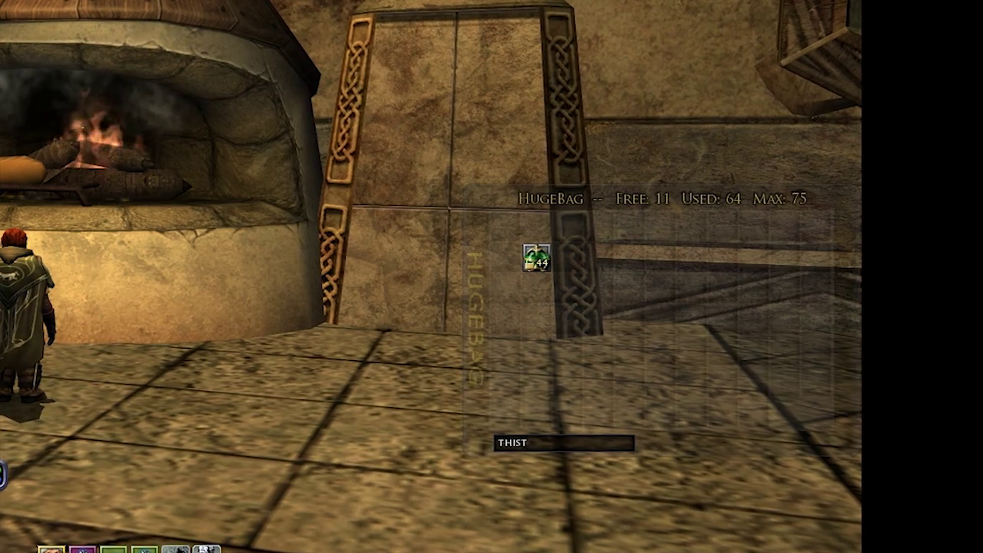
key("Escape")
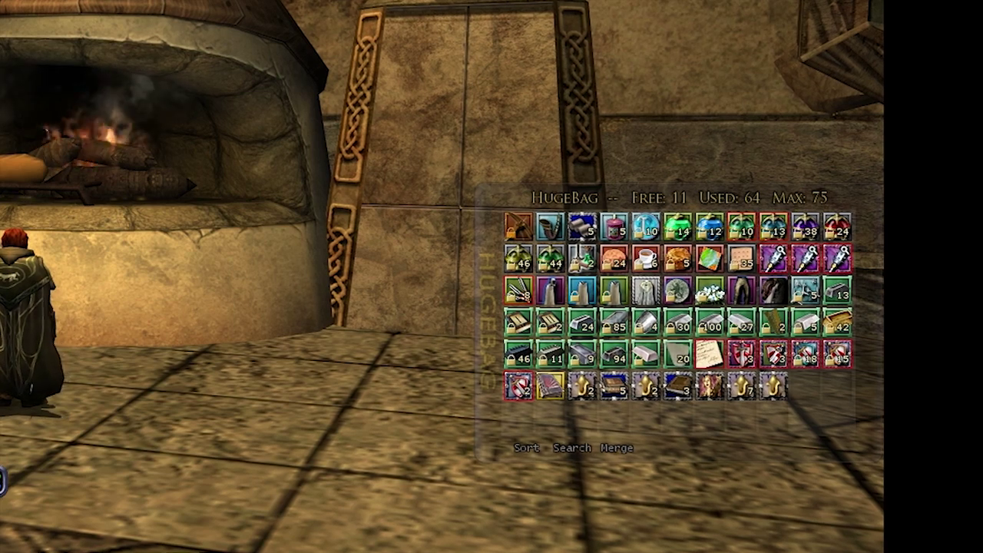
Look through HugeBag's top and bottom bar options, and toggle the visibility of all buttons off and back on.
right_click(499, 197)
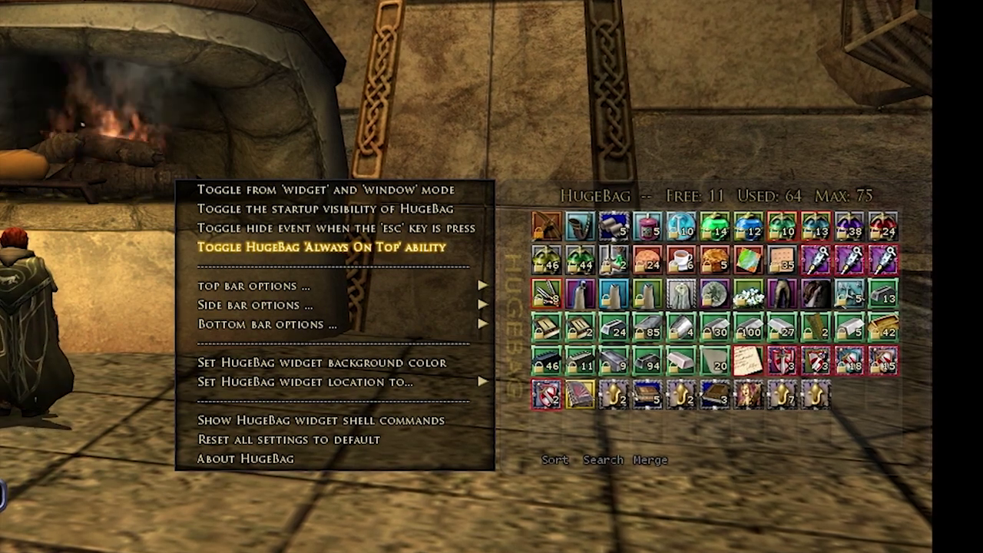
mouse_move(254, 285)
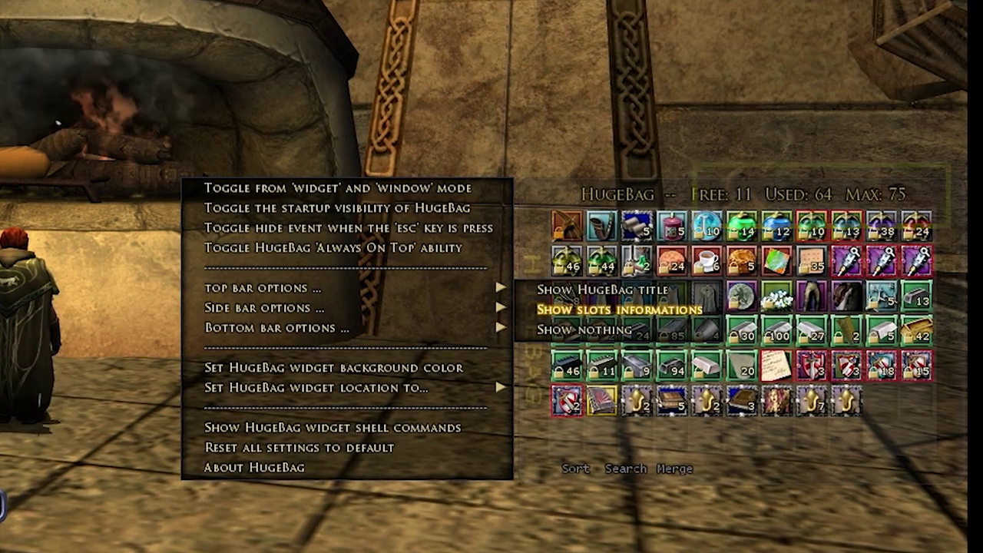
mouse_move(277, 328)
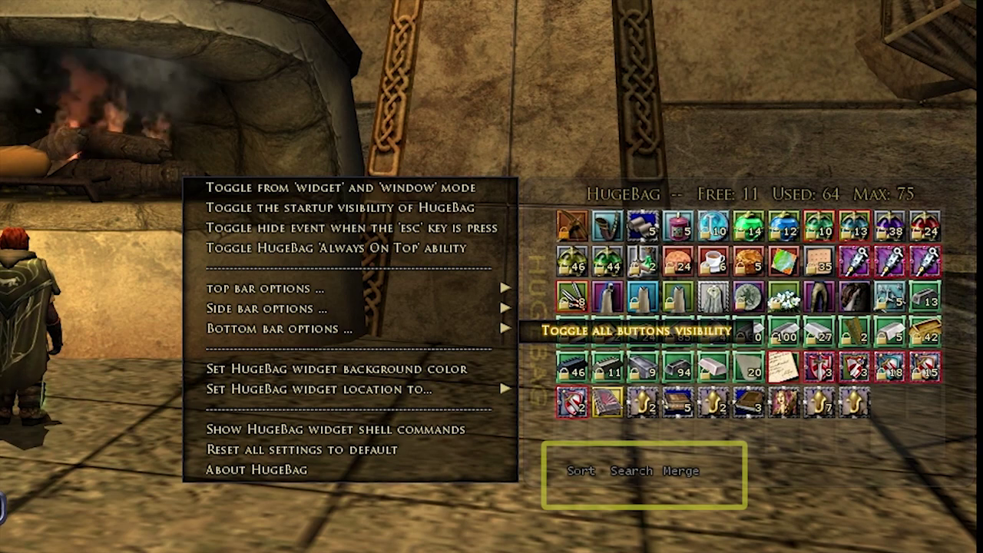
left_click(634, 330)
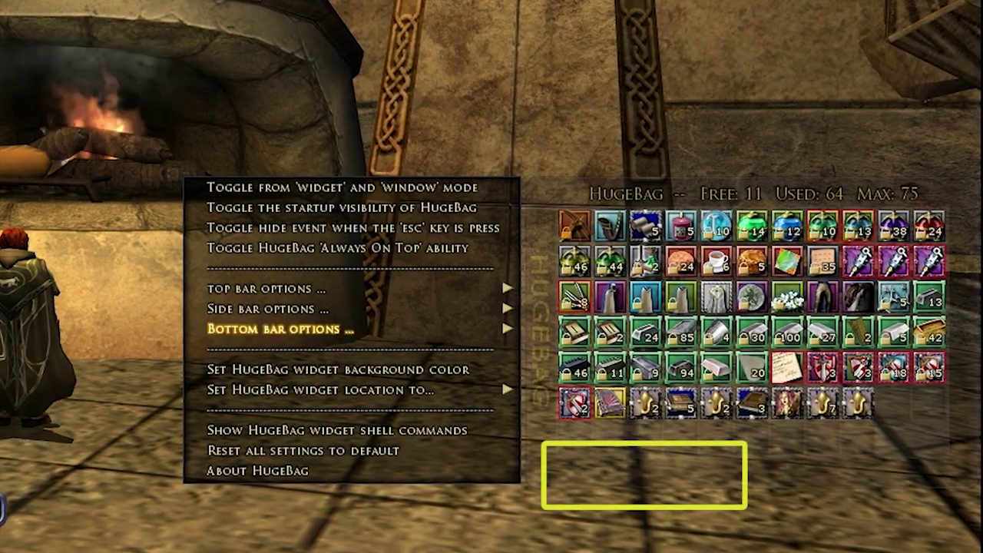
mouse_move(280, 328)
left_click(634, 330)
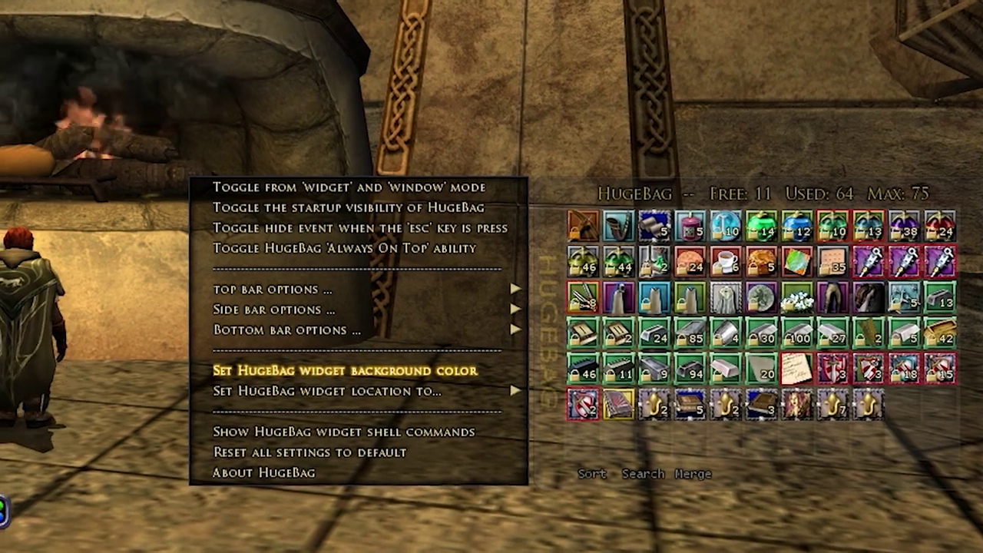
Set the HugeBag widget's background to black with alpha at 100% and close the colour settings.
left_click(346, 370)
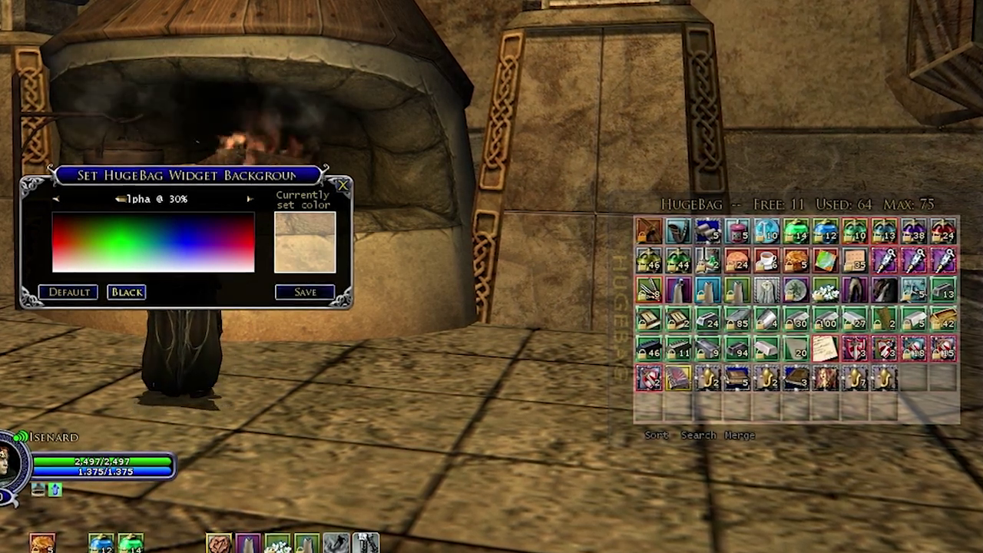
left_click_drag(120, 198, 241, 198)
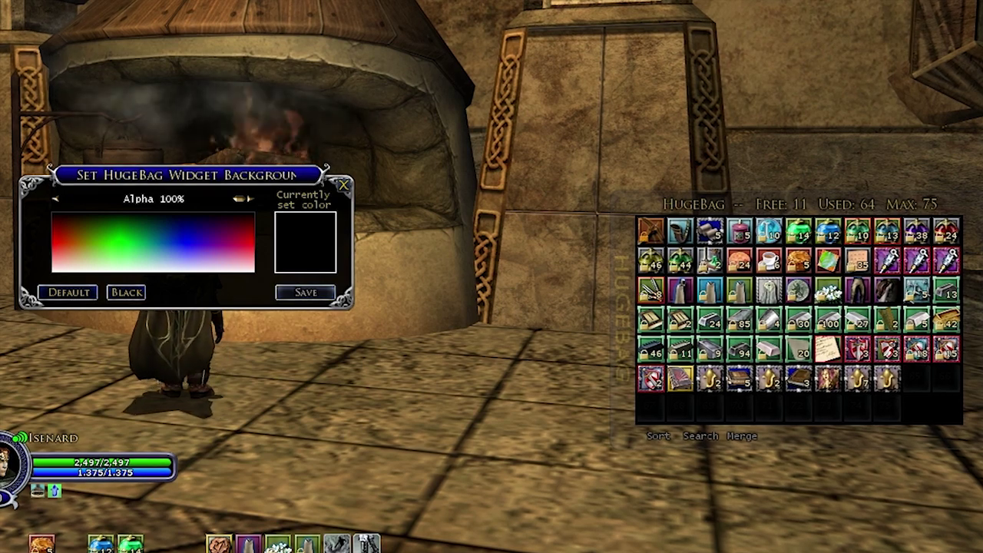
left_click(344, 185)
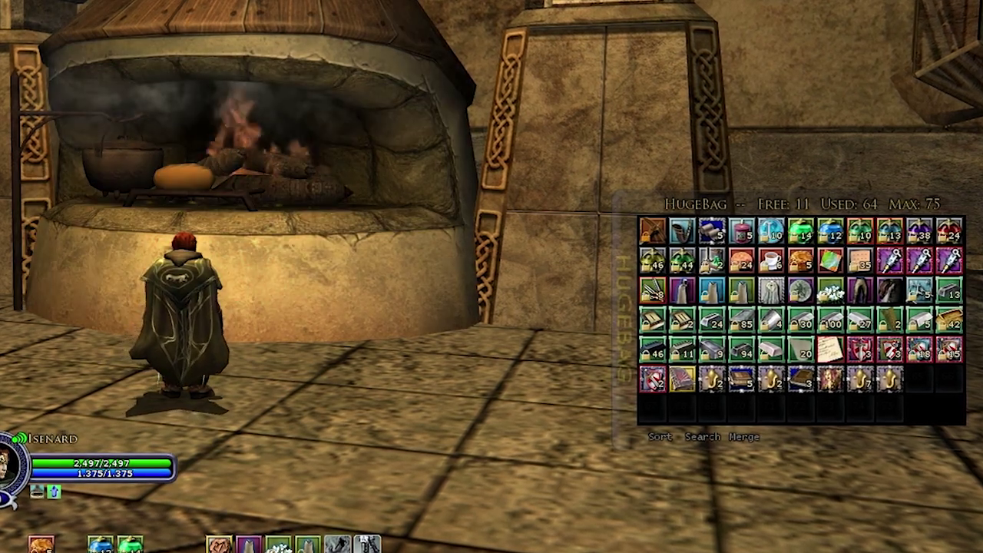
Look at the widget location choices, right or left, and move the HugeBag widget slightly higher.
right_click(627, 196)
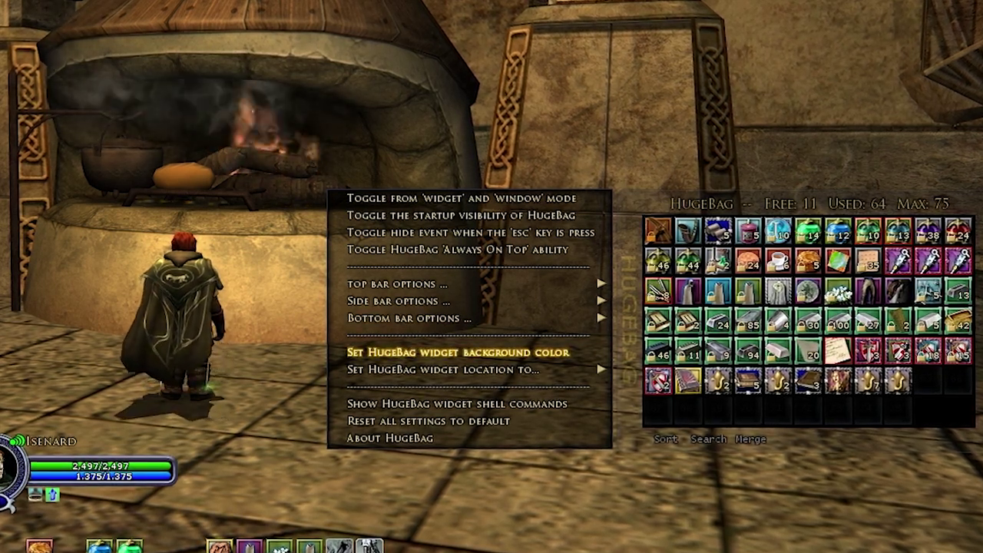
mouse_move(461, 370)
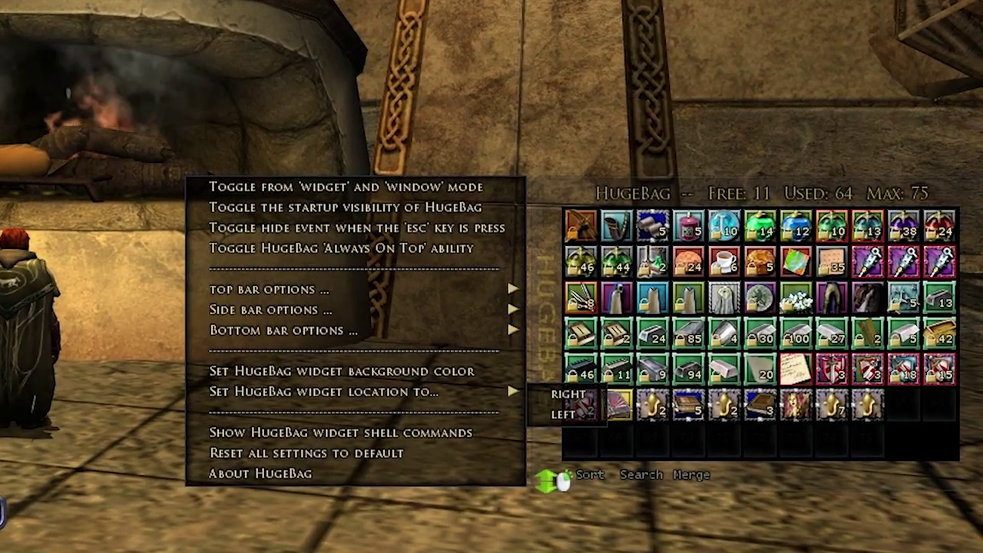
left_click_drag(589, 466, 540, 440)
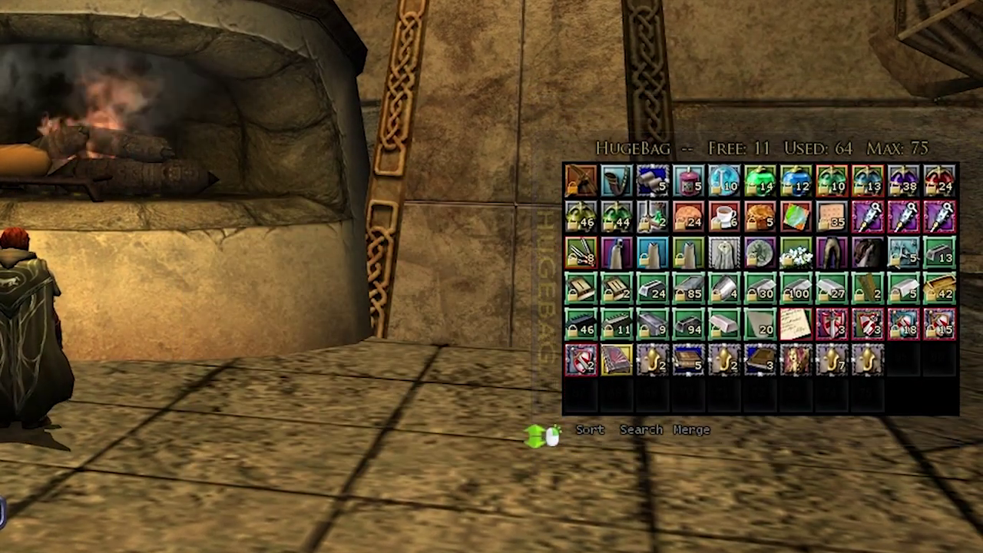
View the list of HugeBag widget shell commands and close it.
right_click(553, 136)
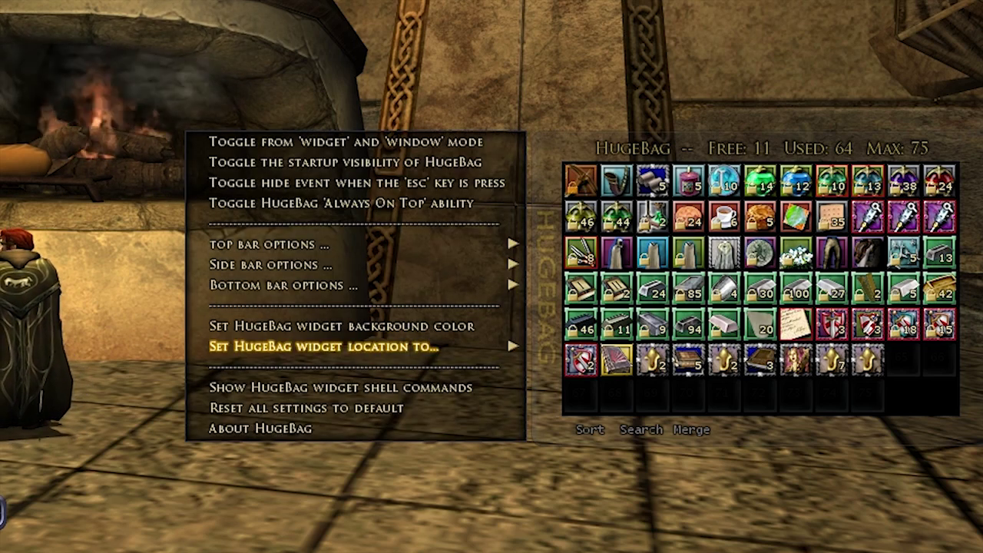
mouse_move(324, 346)
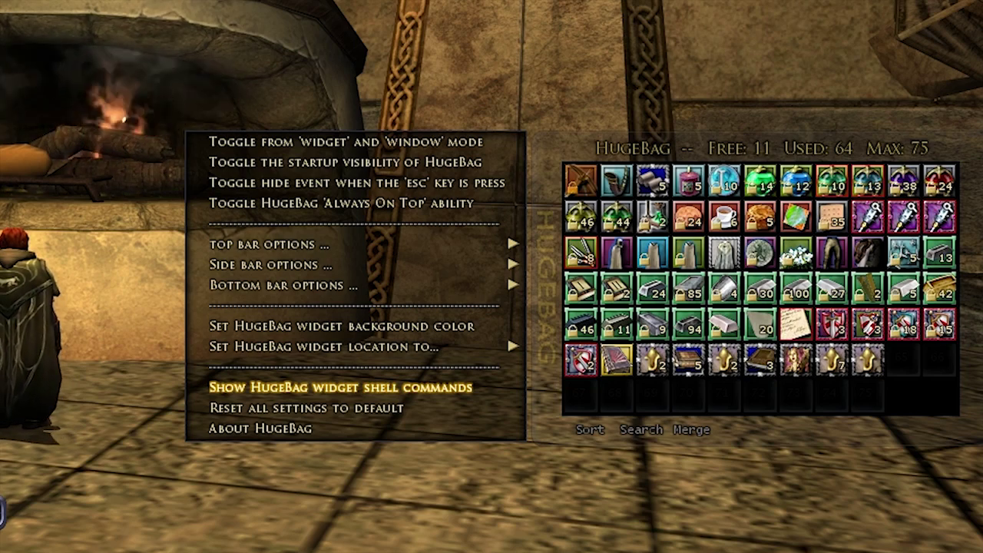
left_click(340, 387)
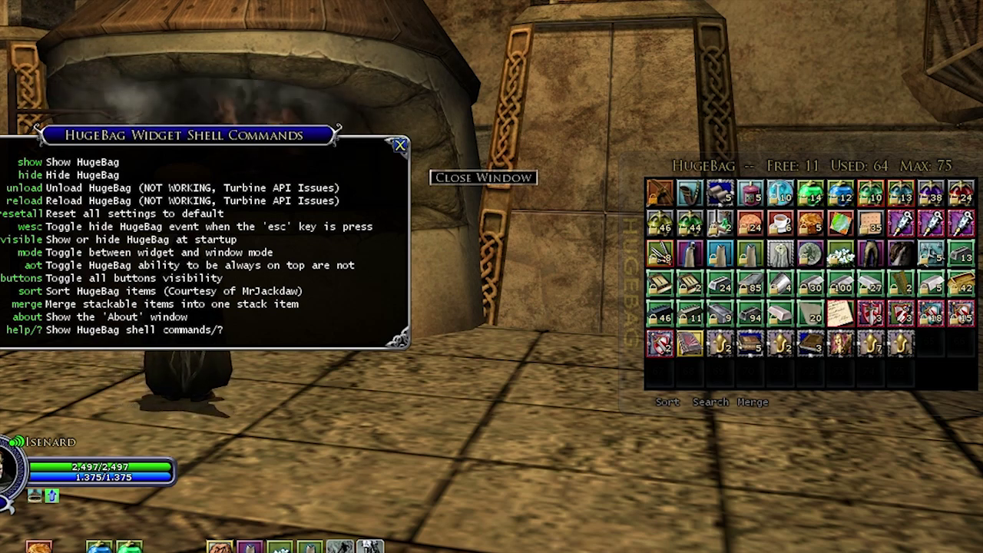
left_click(399, 145)
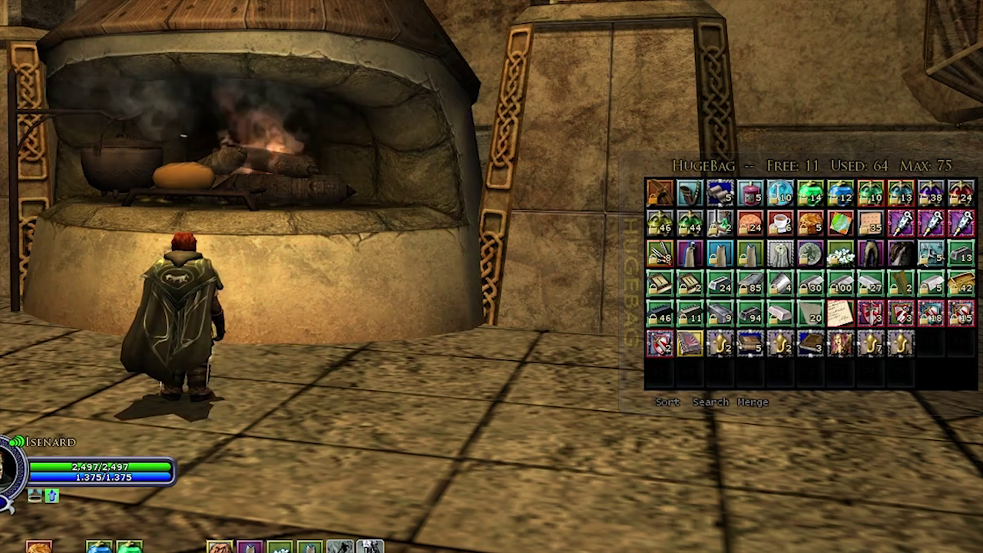
Reset all HugeBag settings to default and show the bag again.
right_click(636, 159)
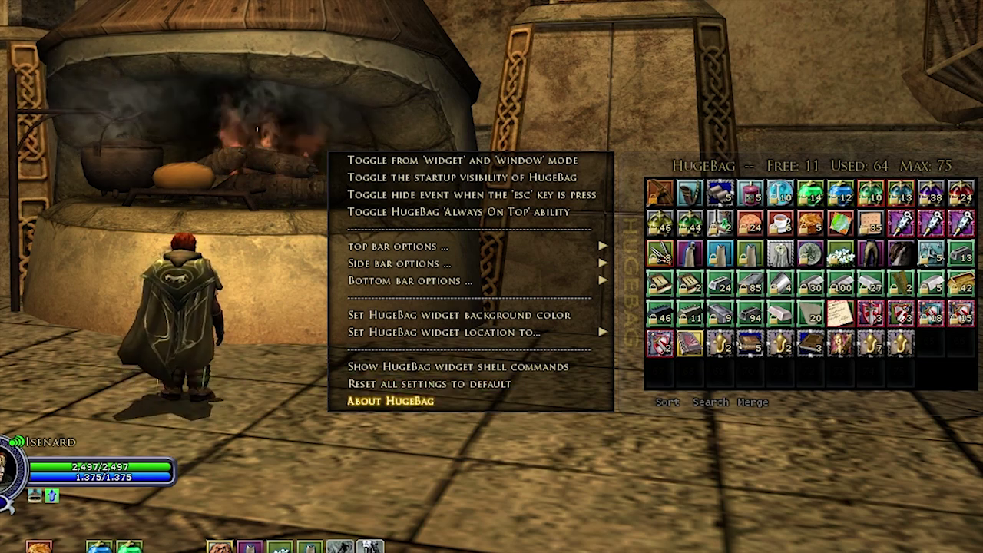
left_click(428, 383)
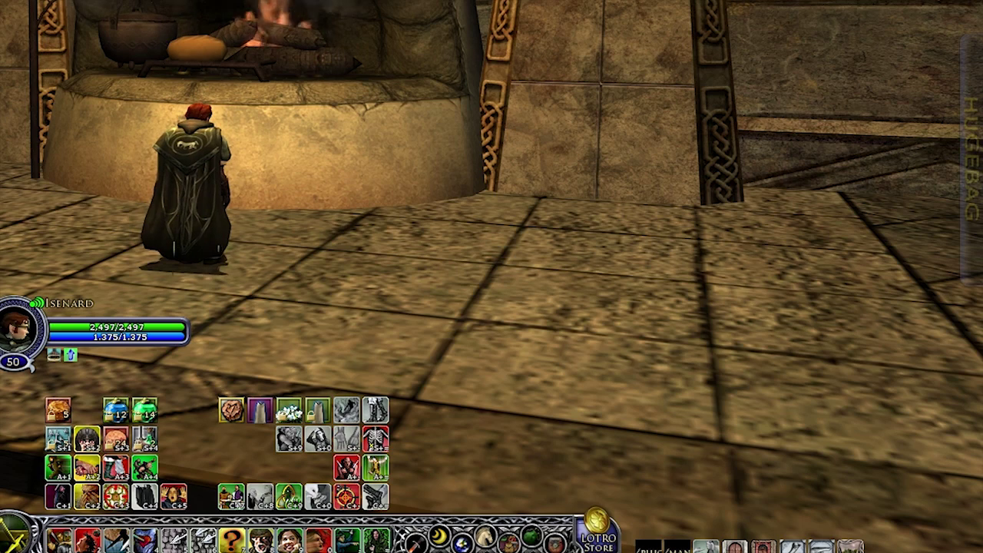
key("i")
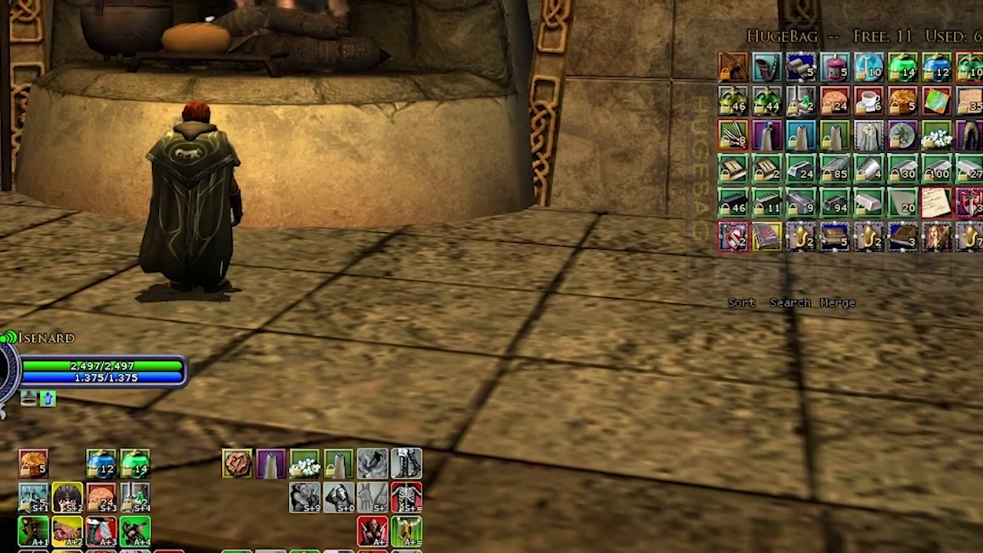
Filter the bag's contents to show only potions, and restore the view of all items.
right_click(697, 306)
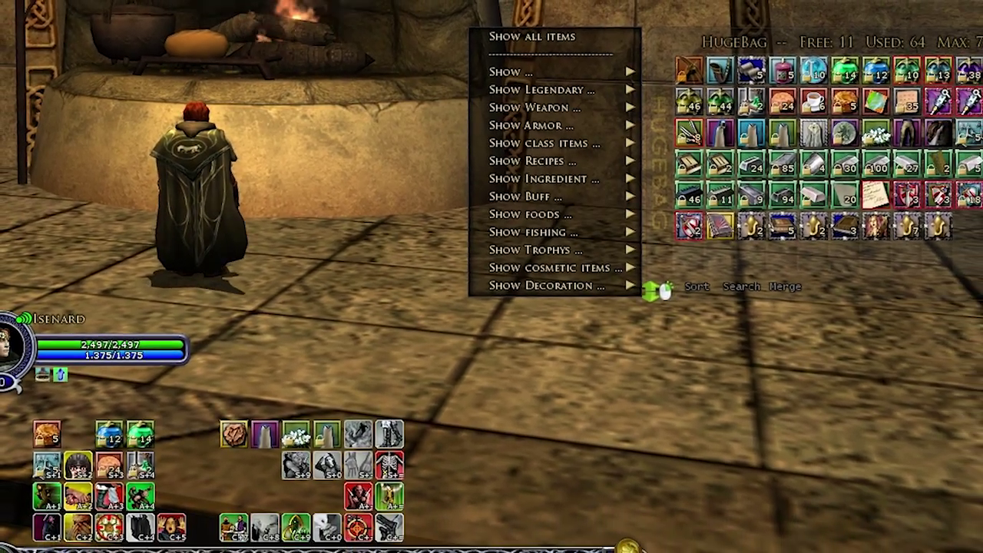
mouse_move(510, 71)
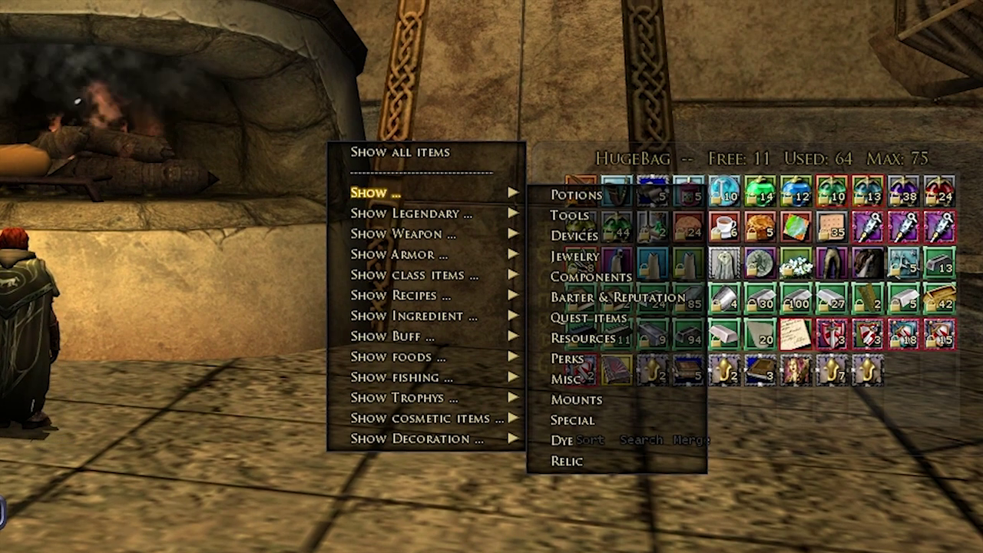
left_click(575, 194)
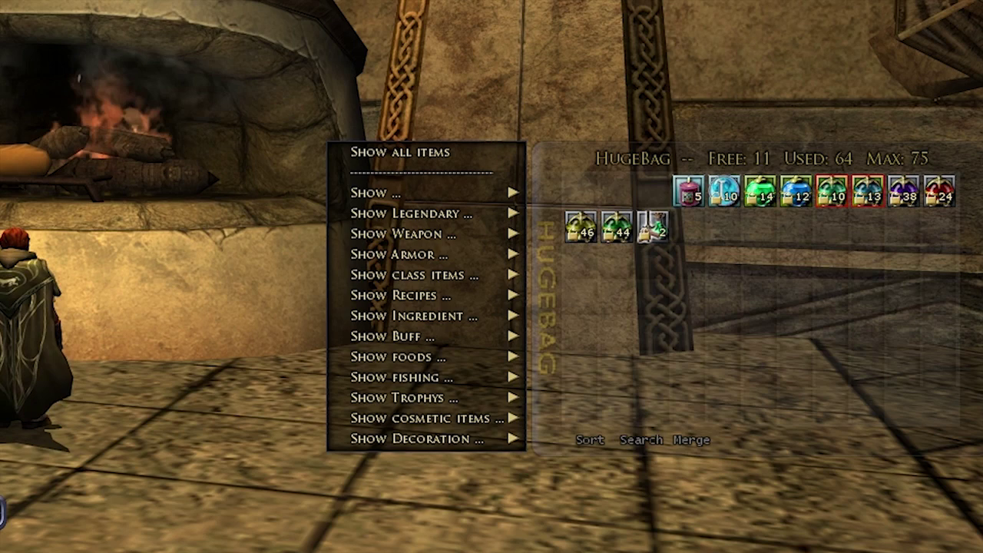
mouse_move(376, 193)
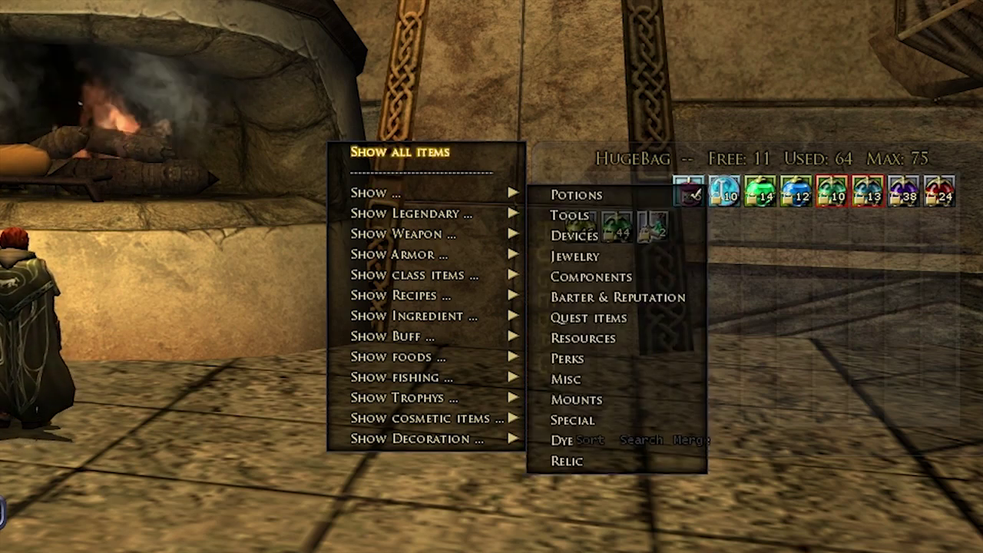
left_click(399, 151)
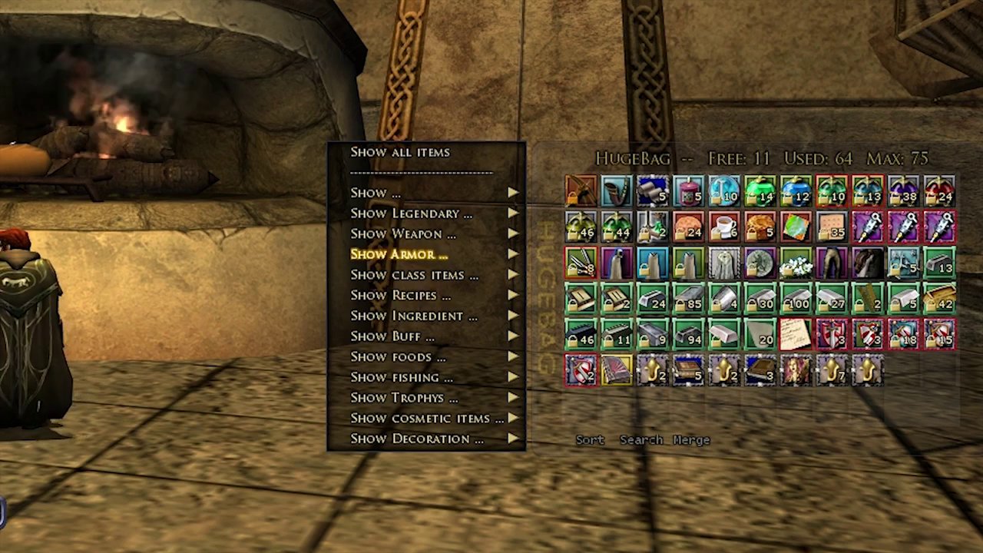
Filter the bag's contents to show all armor and all ingredients together.
mouse_move(399, 253)
left_click(560, 255)
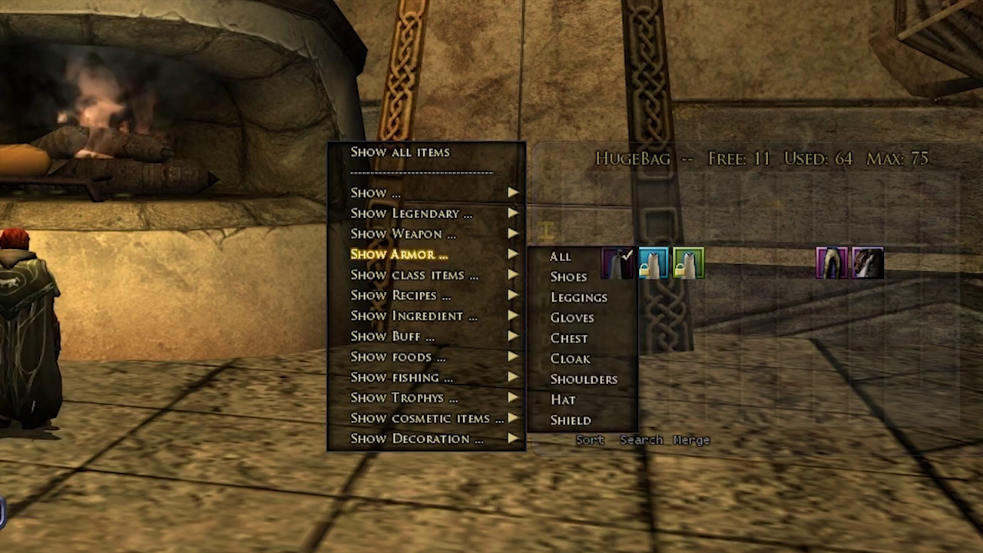
mouse_move(400, 295)
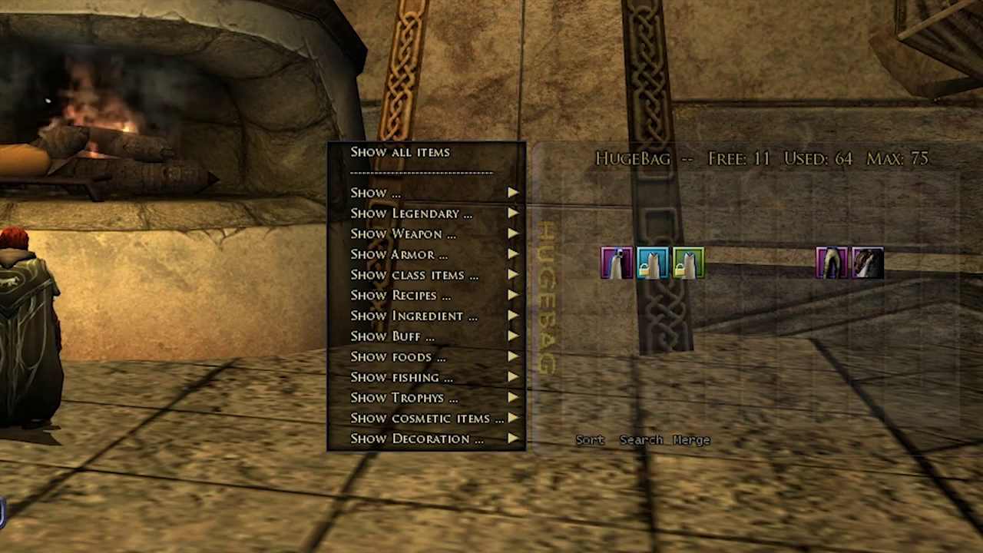
mouse_move(415, 315)
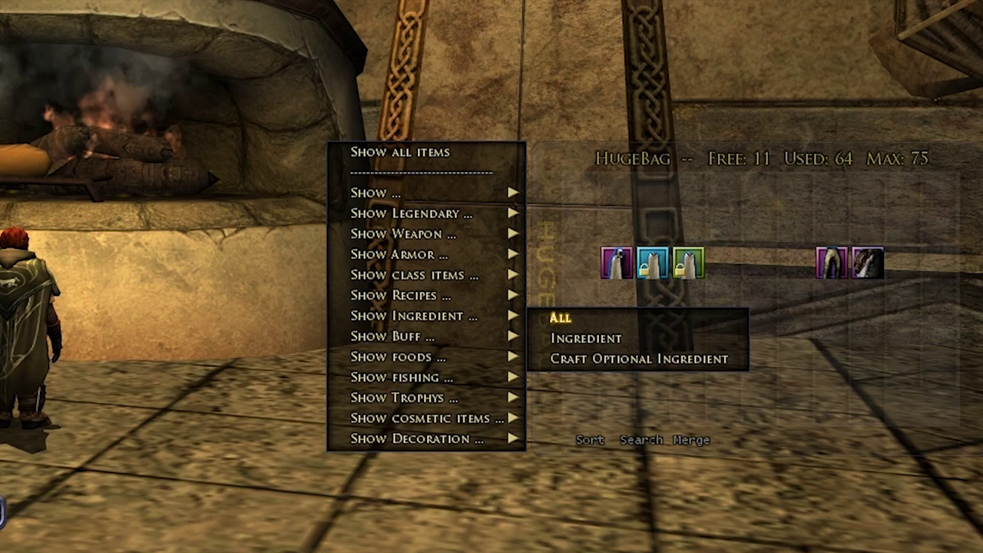
left_click(559, 318)
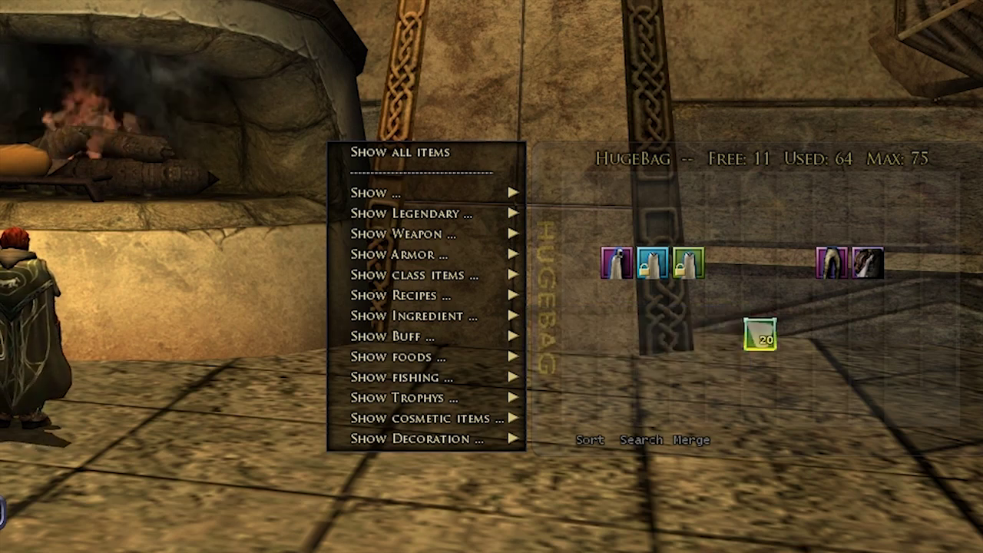
mouse_move(392, 335)
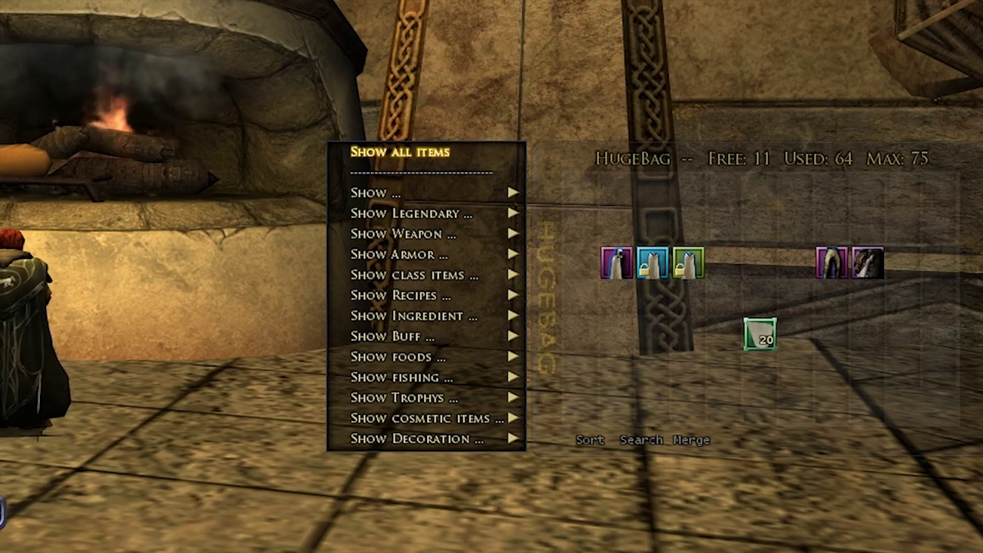
Restore the view of all items in the bag and close the list of category filters.
left_click(399, 151)
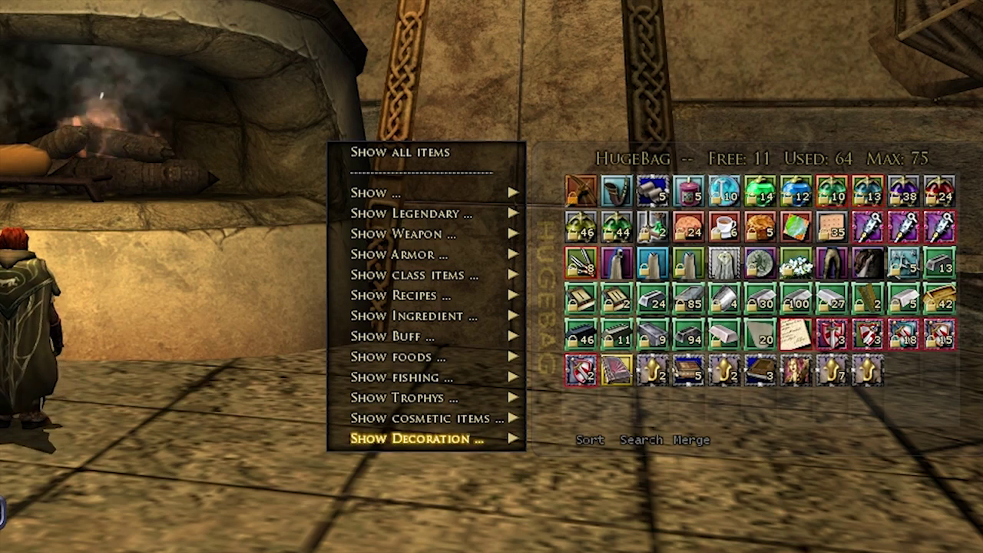
key("Escape")
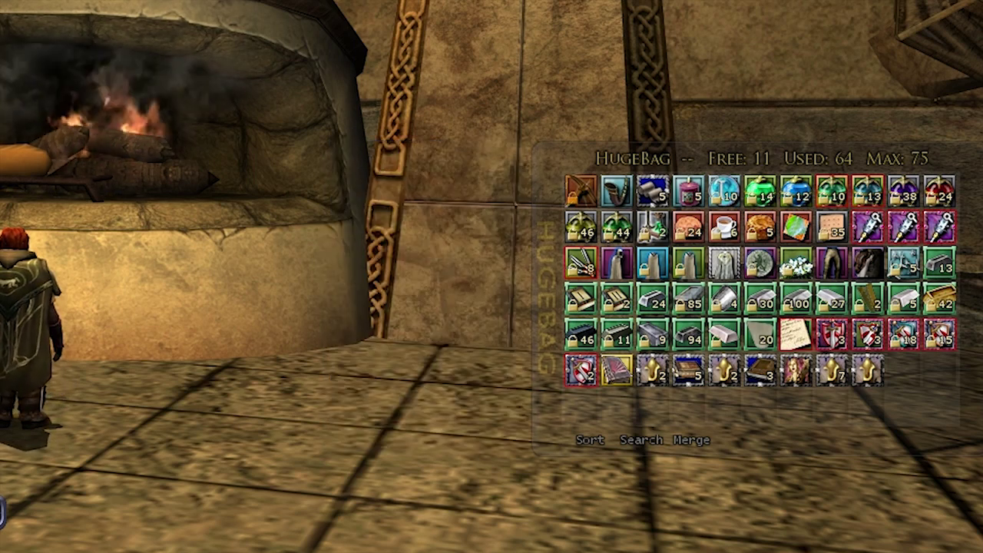
right_click(551, 153)
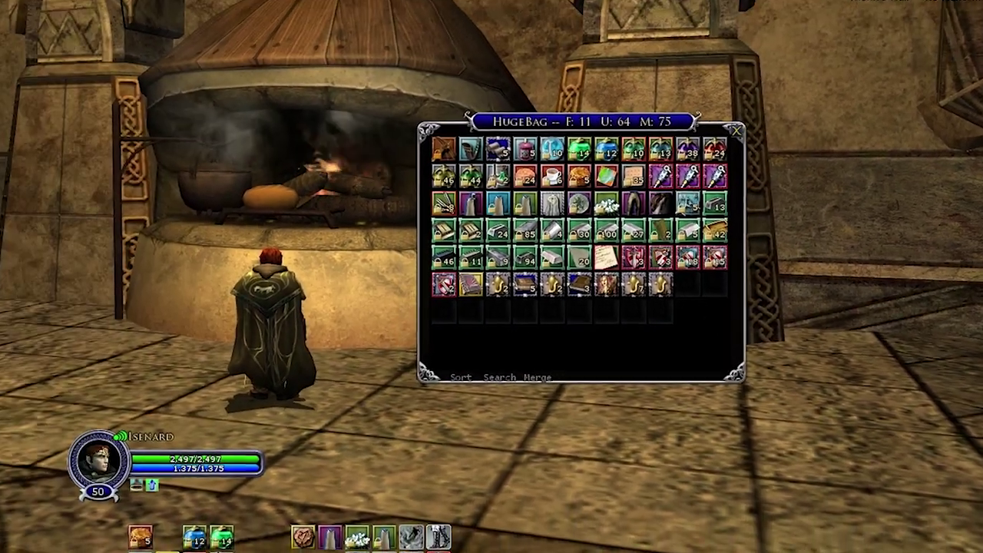
Reposition the HugeBag window beside the character, and view its window options and close them.
left_click_drag(328, 58, 599, 166)
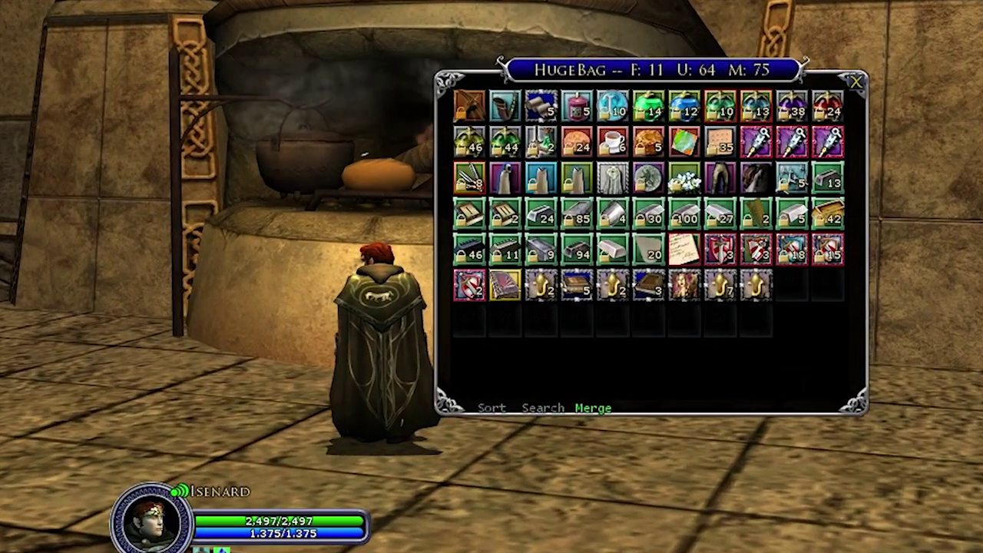
left_click(448, 398)
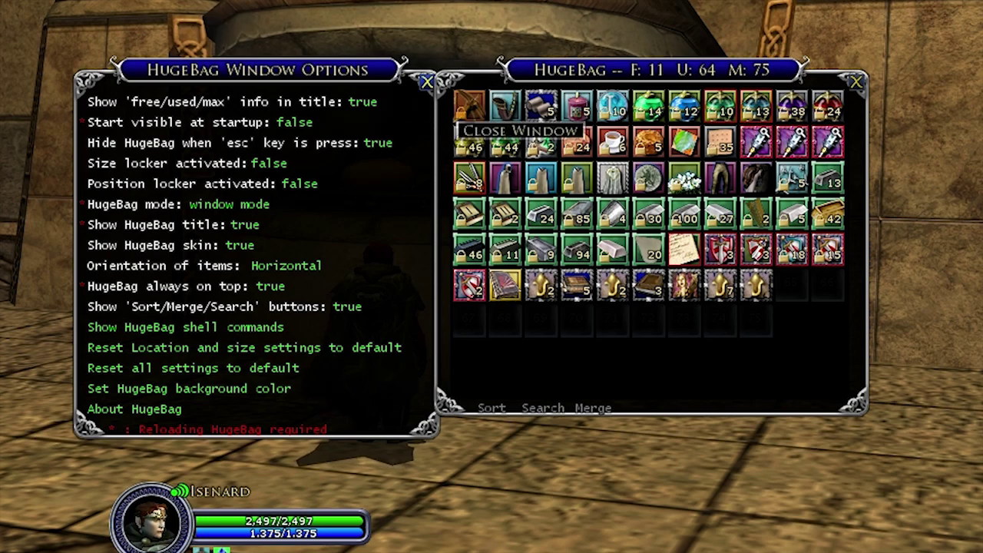
left_click(428, 81)
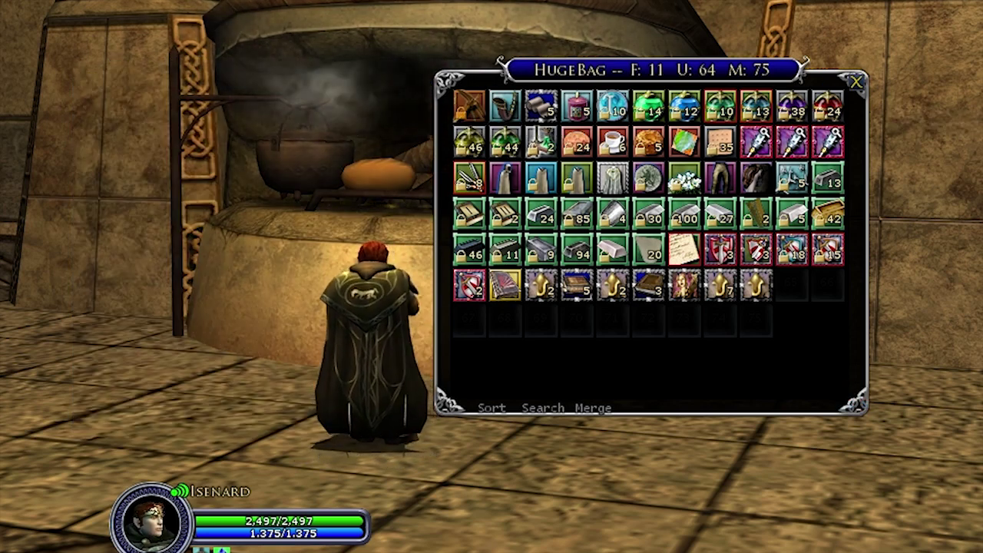
View the category filters, and move the bag window clear of the reopened HugeBag Window Options before closing the options.
right_click(456, 399)
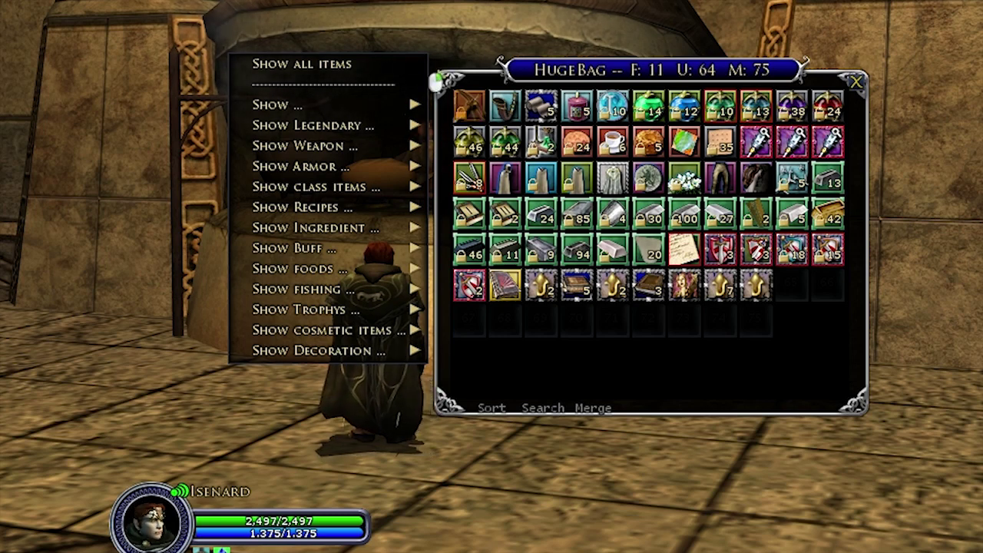
left_click(449, 81)
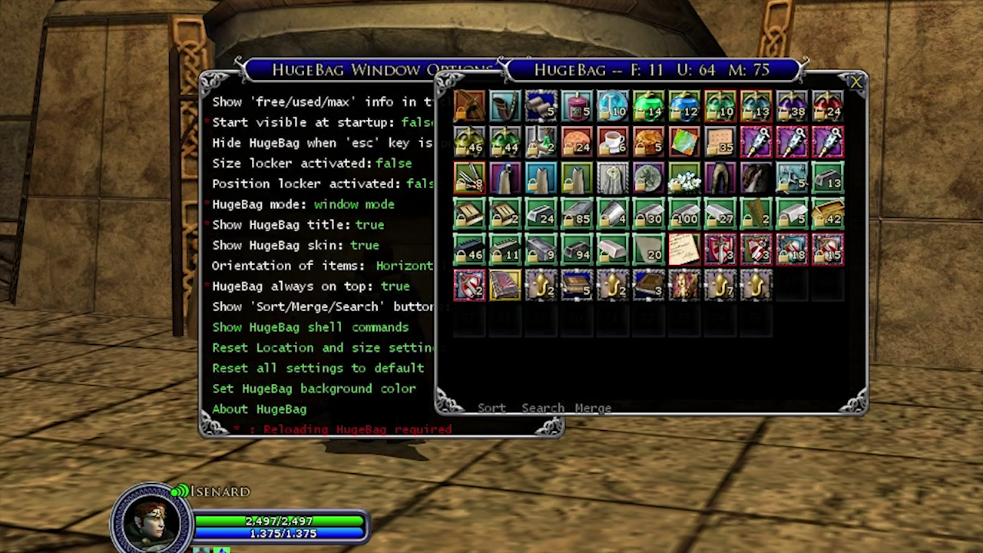
left_click_drag(489, 60, 635, 61)
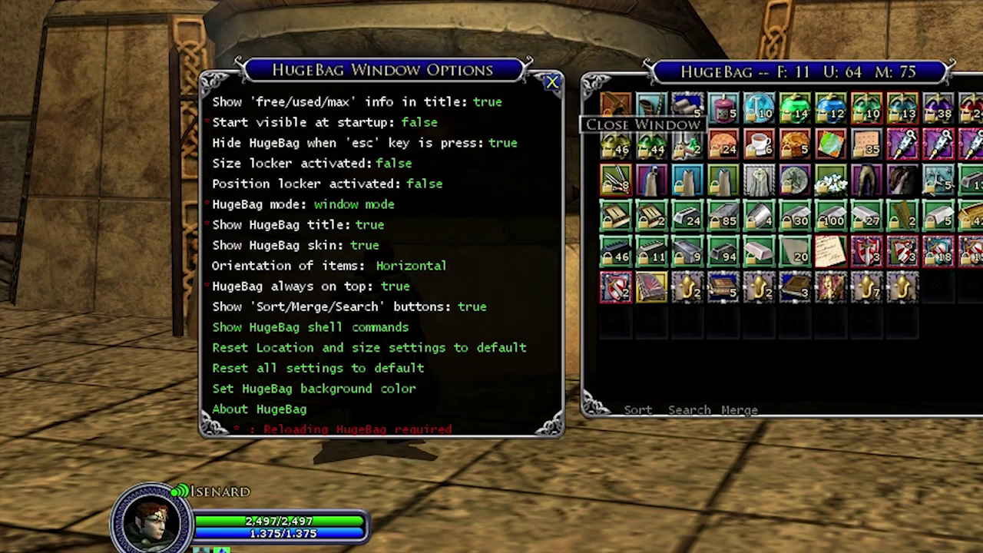
left_click(552, 81)
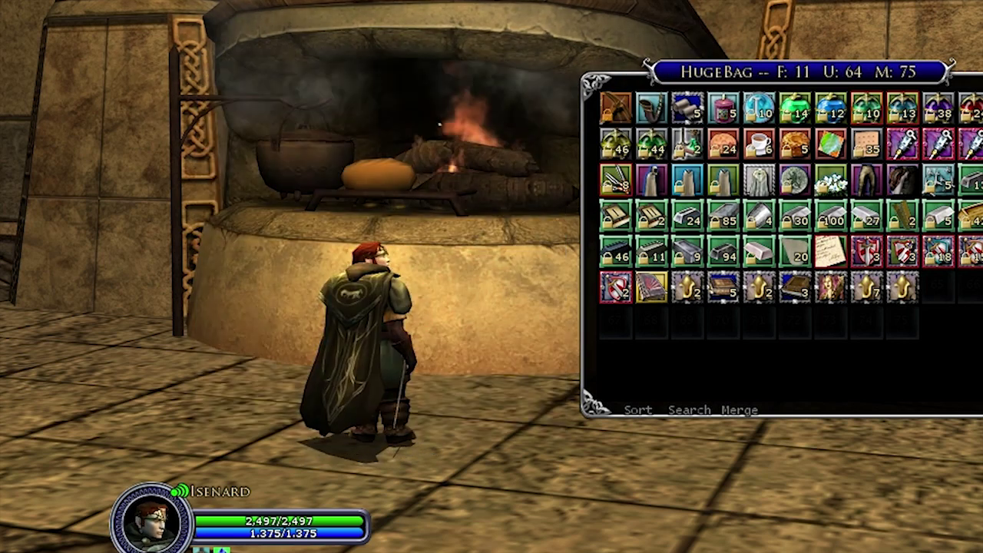
View the HugeBag window options once more and the category filter list, closing each one.
left_click(578, 85)
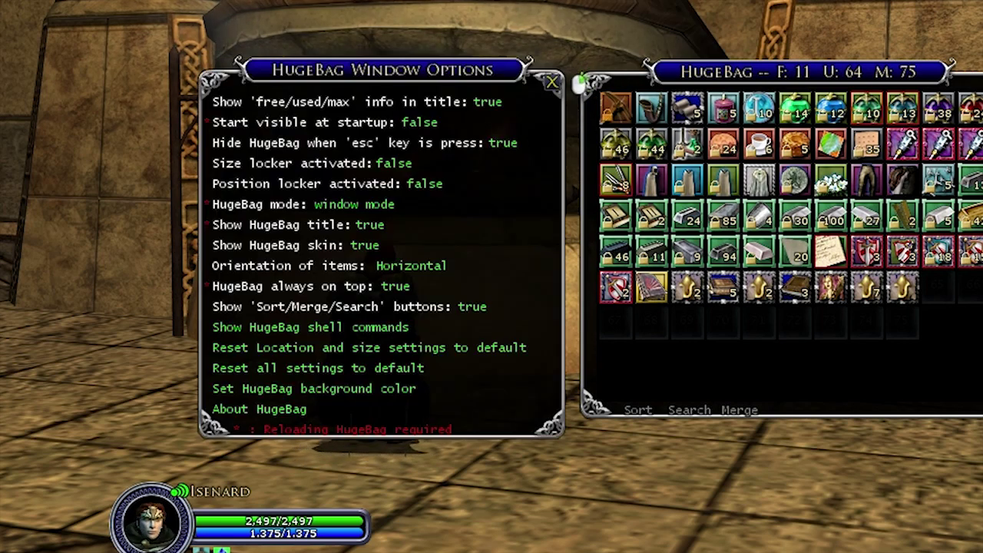
left_click(552, 82)
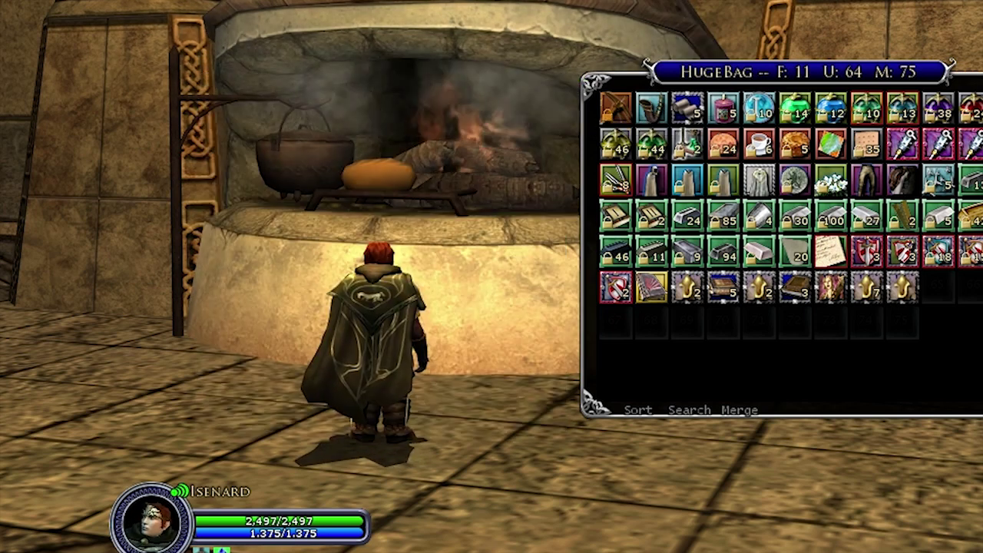
right_click(588, 401)
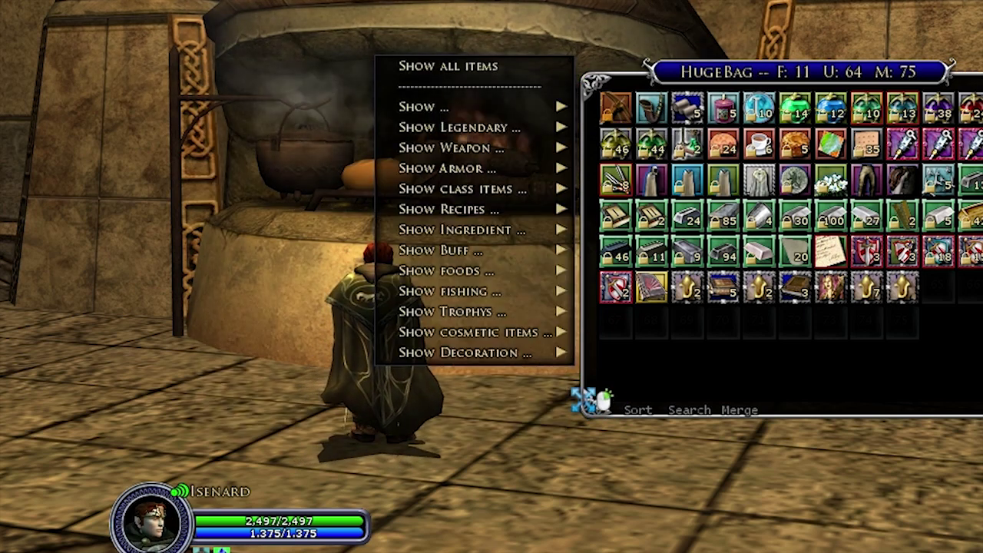
right_click(578, 398)
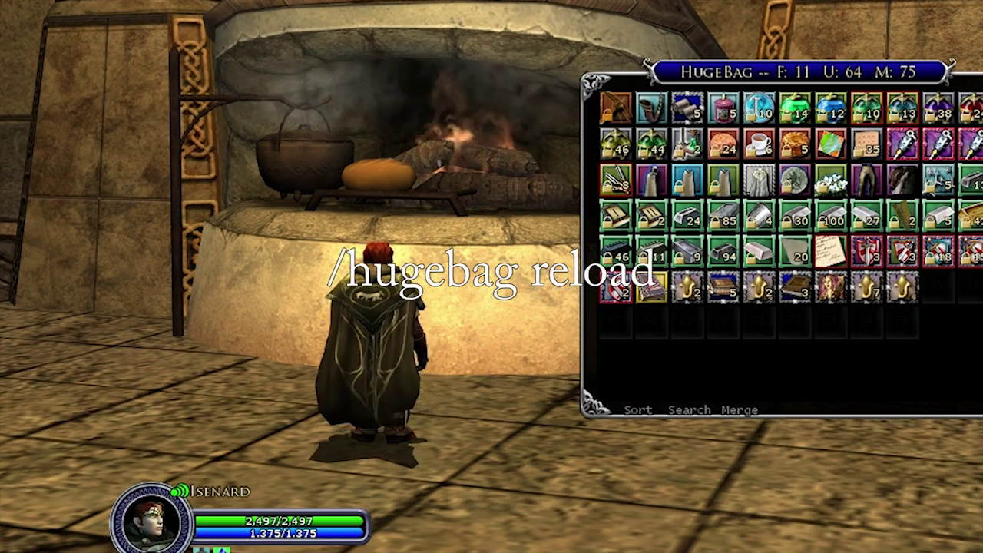
Reload the plugin with the command /hugebag reload.
key("Return")
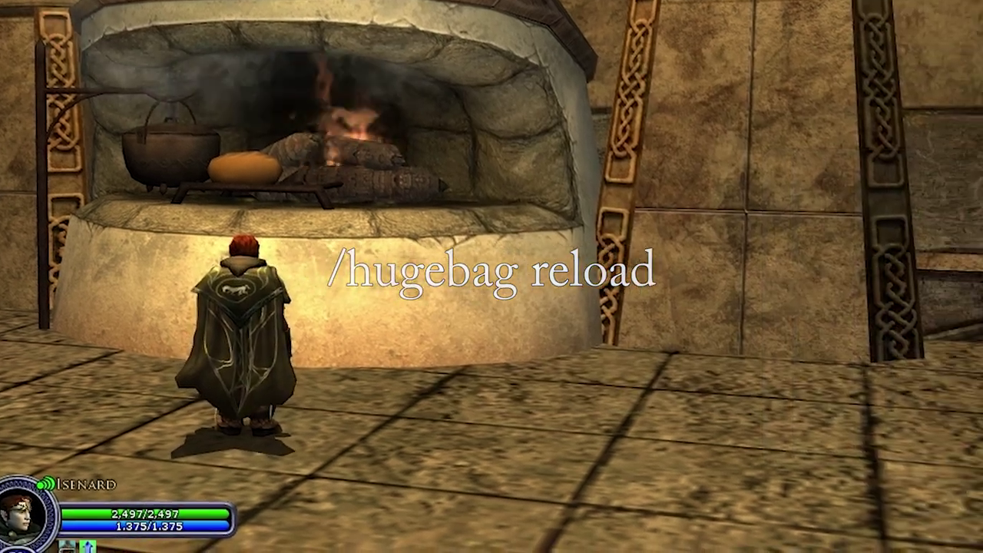